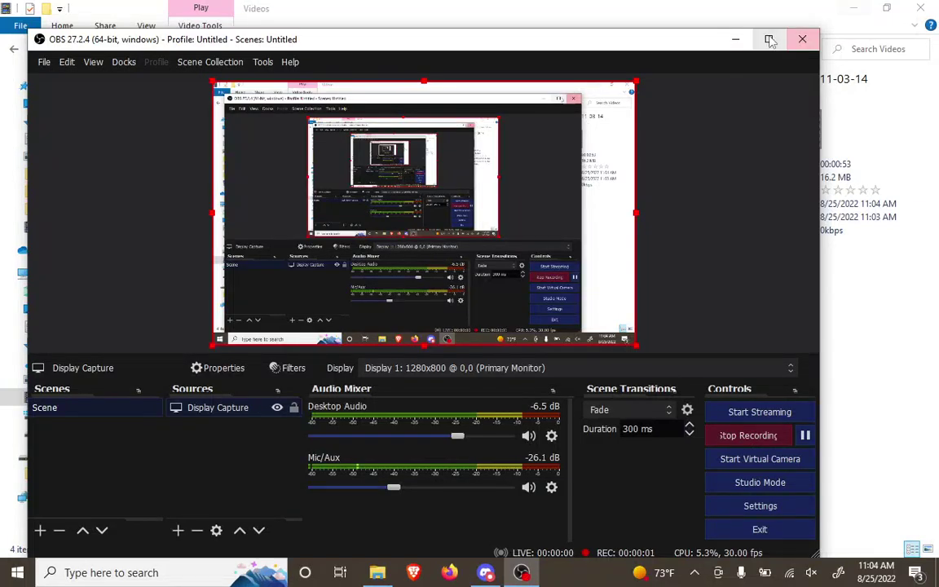
# Clear the open windows from the desktop, search Windows for "system" and open the System settings page
pyautogui.click(735, 39)
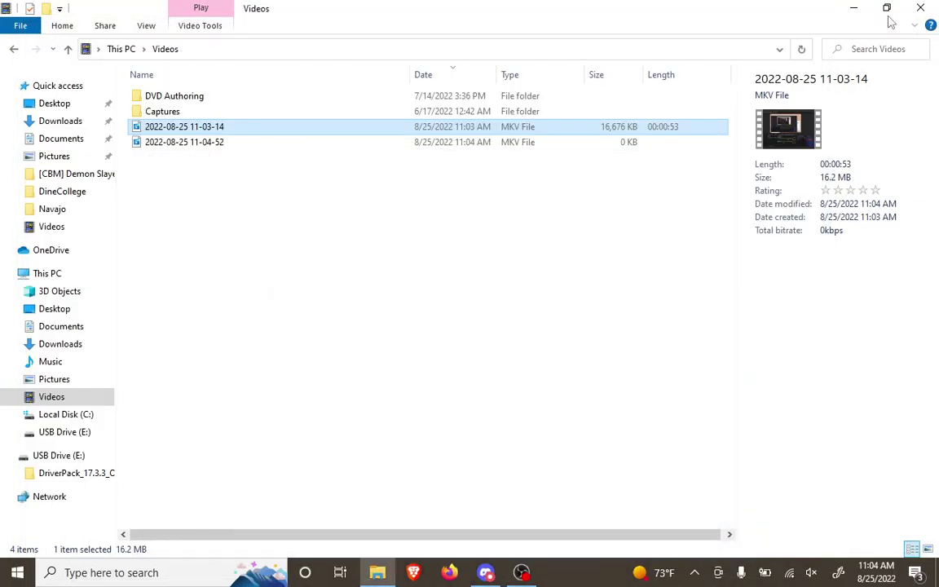
pyautogui.click(932, 8)
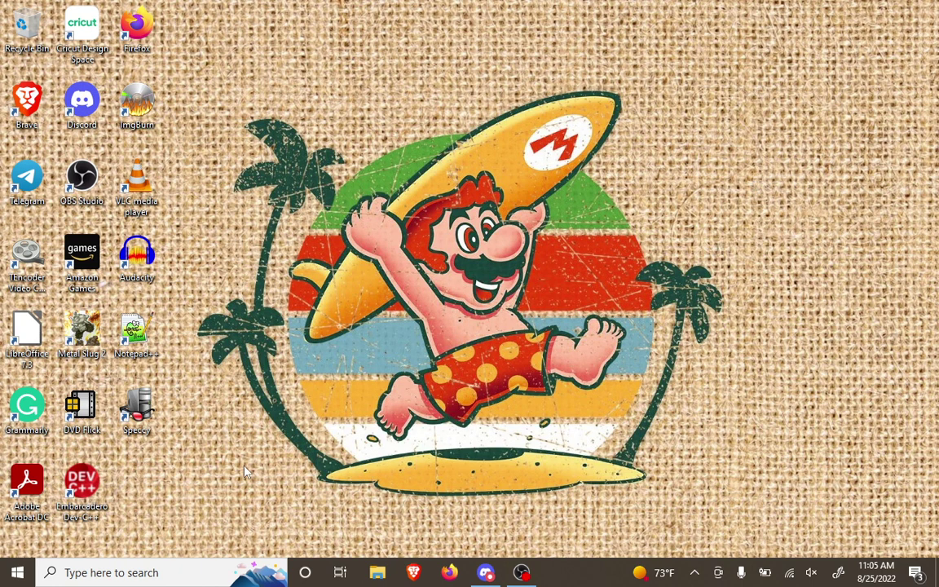
pyautogui.click(98, 574)
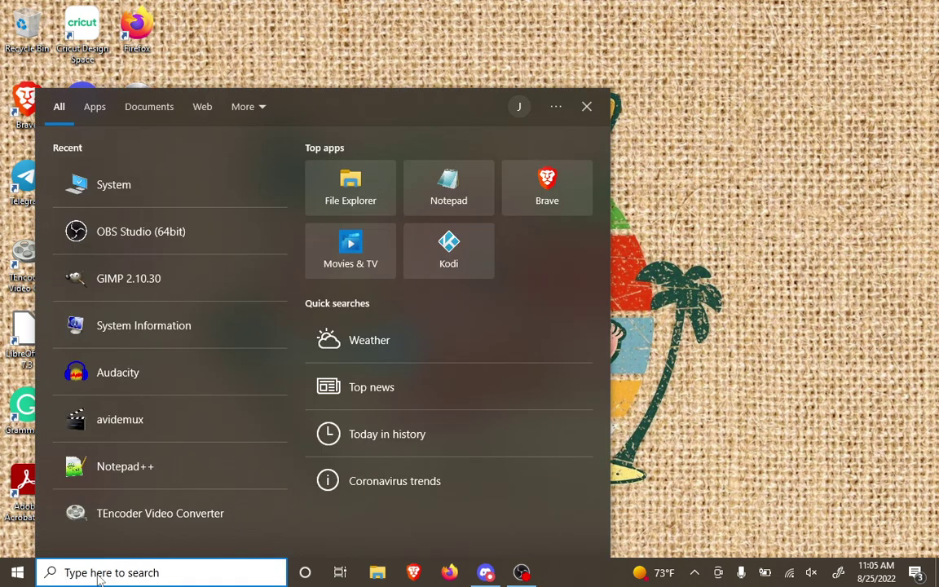
pyautogui.write('system')
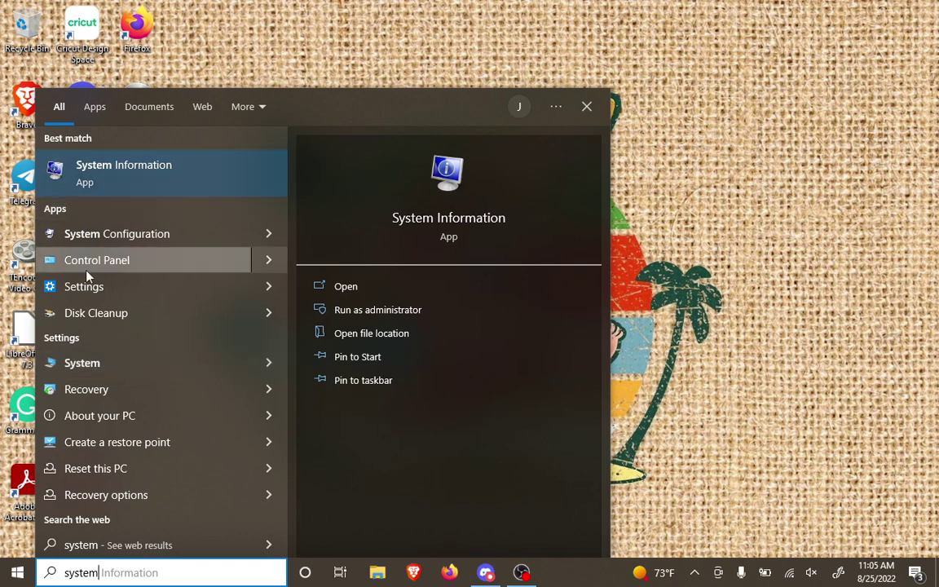
pyautogui.click(115, 366)
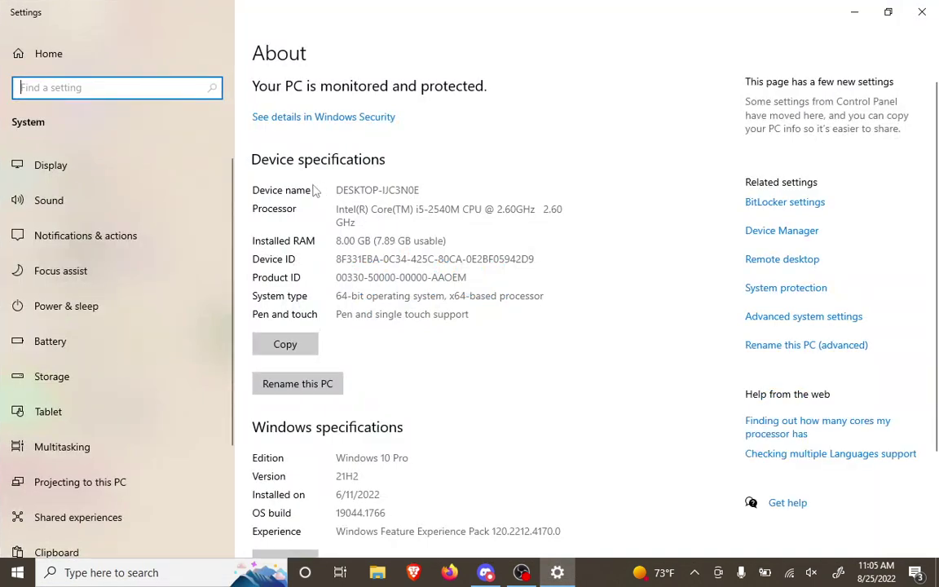
# Examine the processor, system type, Windows edition and installed RAM in the device and Windows specifications
pyautogui.moveTo(396, 210); pyautogui.dragTo(561, 190)
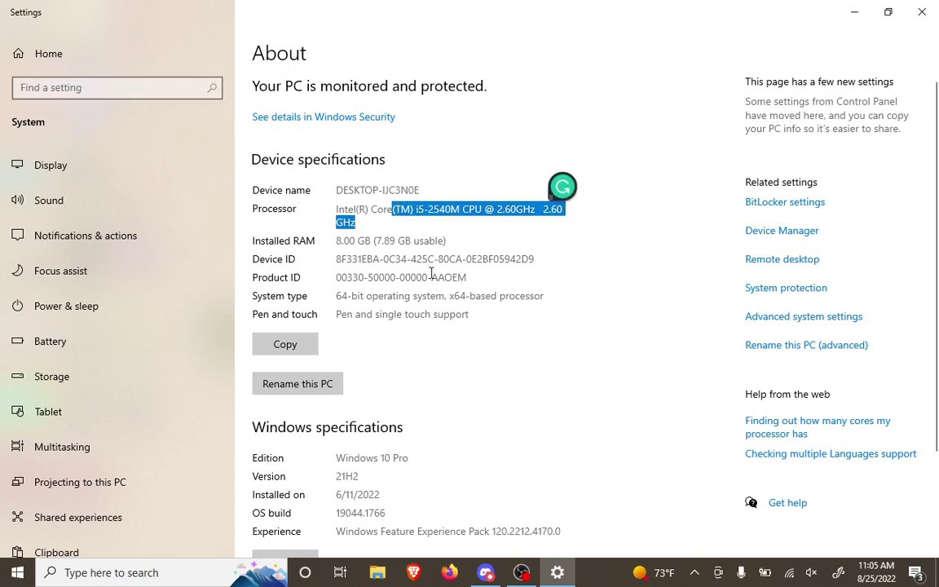
pyautogui.click(514, 335)
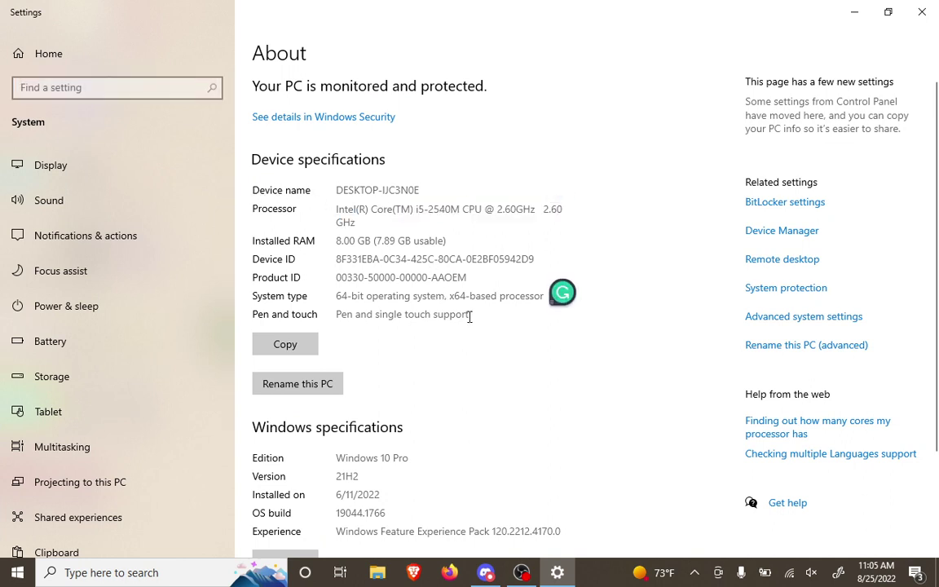
pyautogui.moveTo(469, 316); pyautogui.dragTo(426, 296)
pyautogui.click(496, 320)
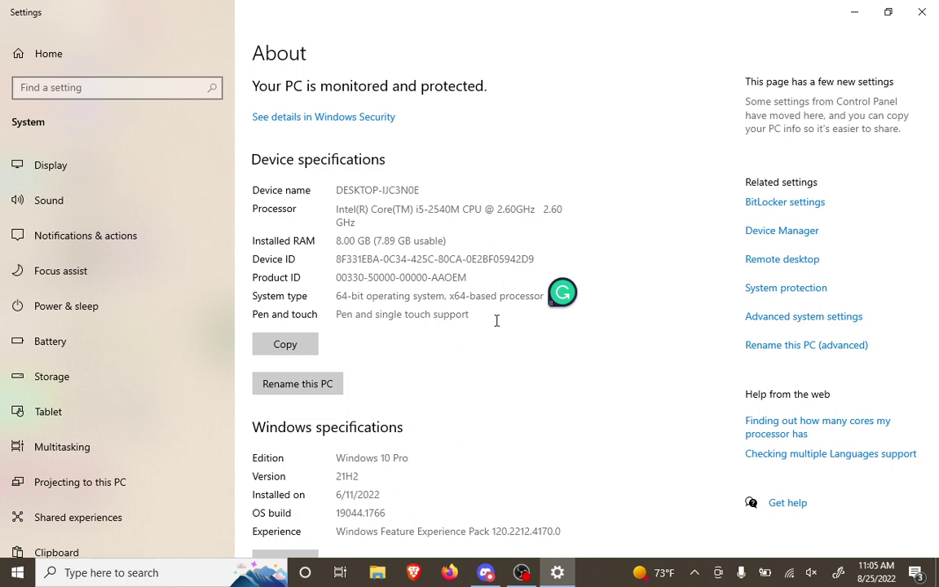
pyautogui.scroll(-1, 935, 260)
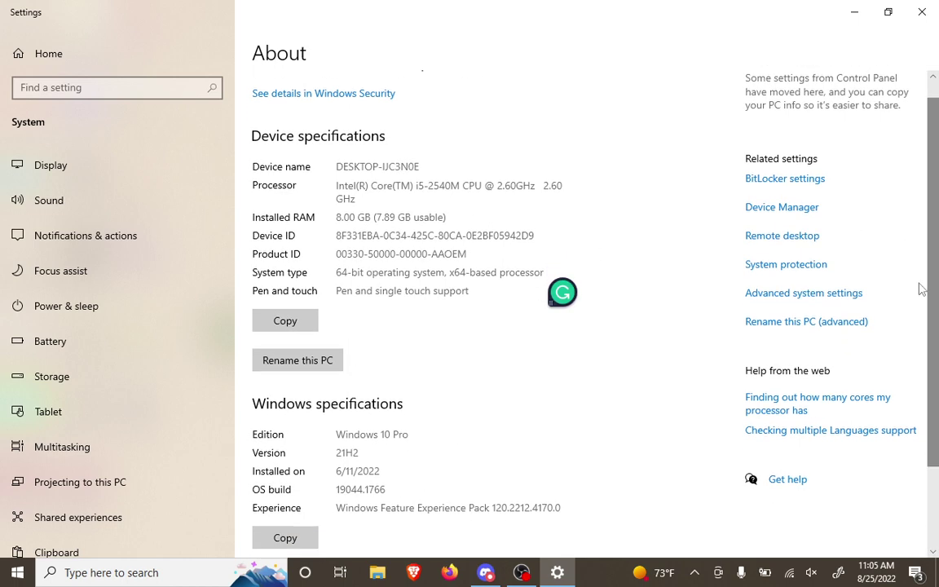
pyautogui.moveTo(405, 437); pyautogui.dragTo(334, 434)
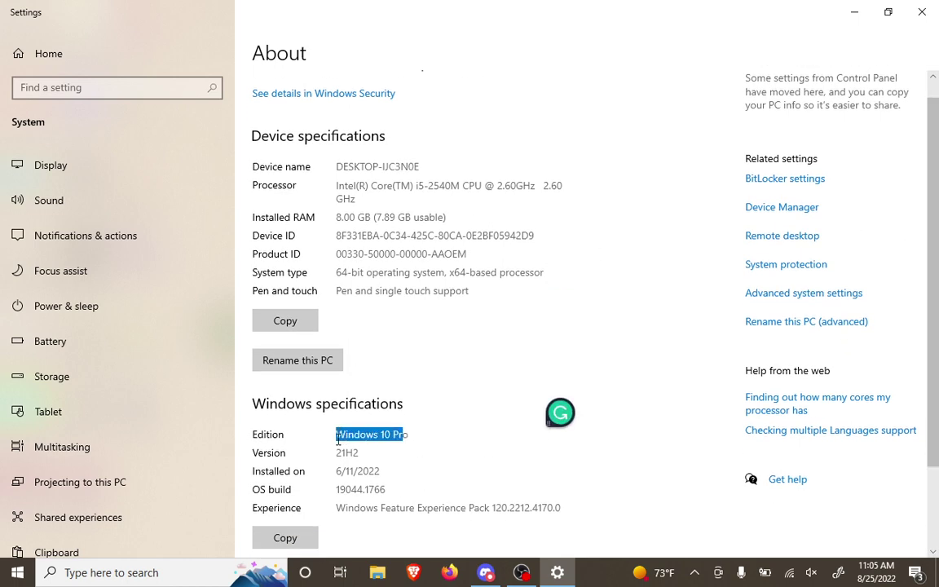
pyautogui.click(418, 434)
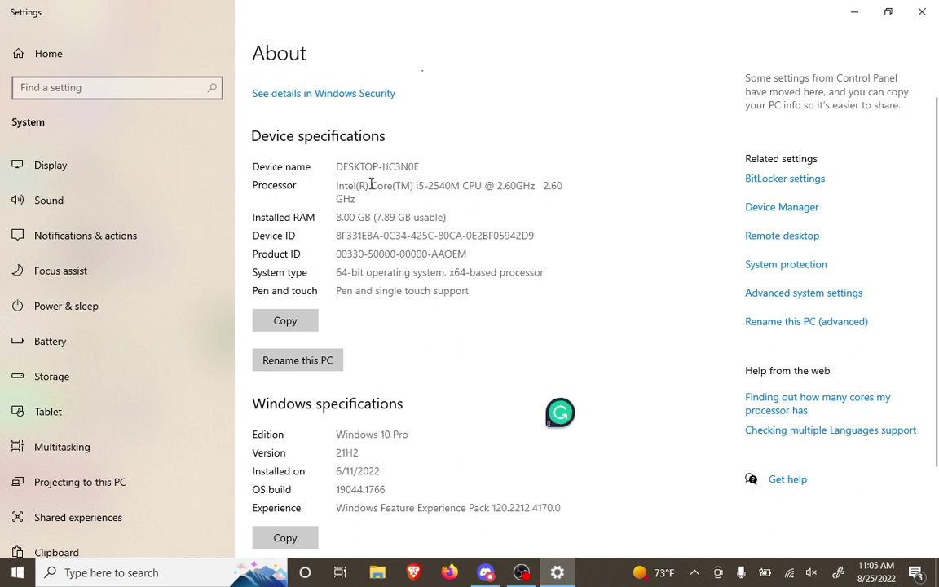
pyautogui.moveTo(348, 187); pyautogui.dragTo(382, 217)
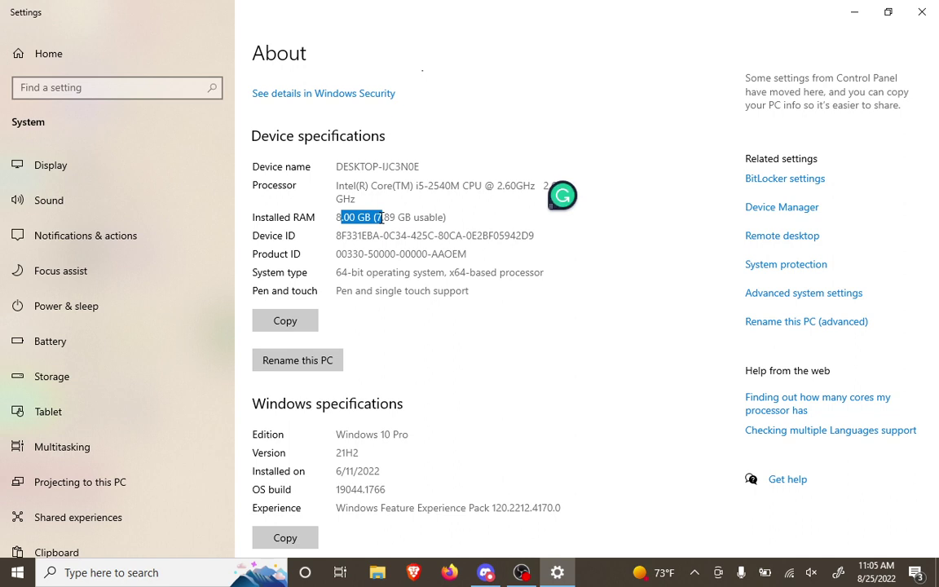
# Check the Assignment 1 requirements in Discord against the pen and touch entry on the About page, and close Settings
pyautogui.click(491, 572)
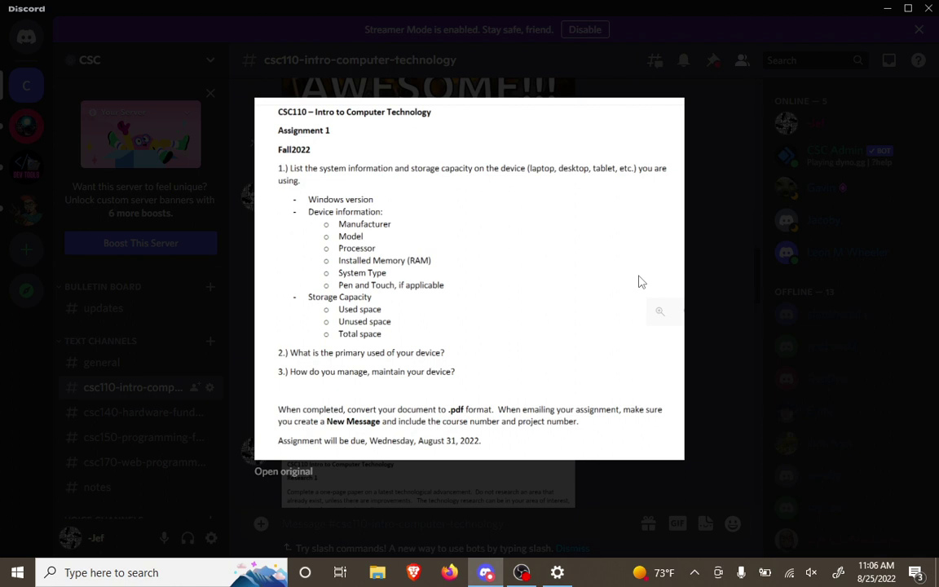
pyautogui.click(499, 512)
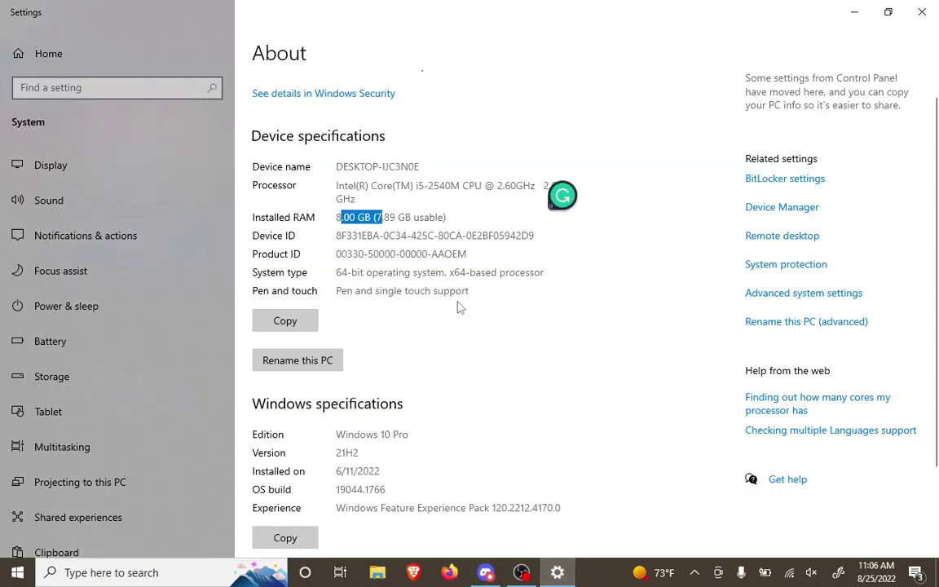
pyautogui.click(407, 240)
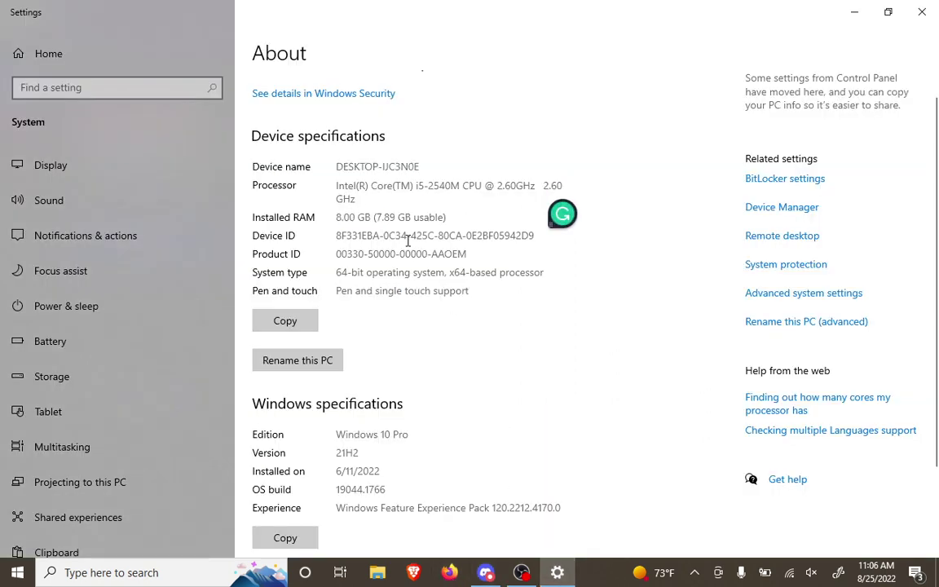
pyautogui.moveTo(411, 290); pyautogui.dragTo(356, 291)
pyautogui.click(466, 291)
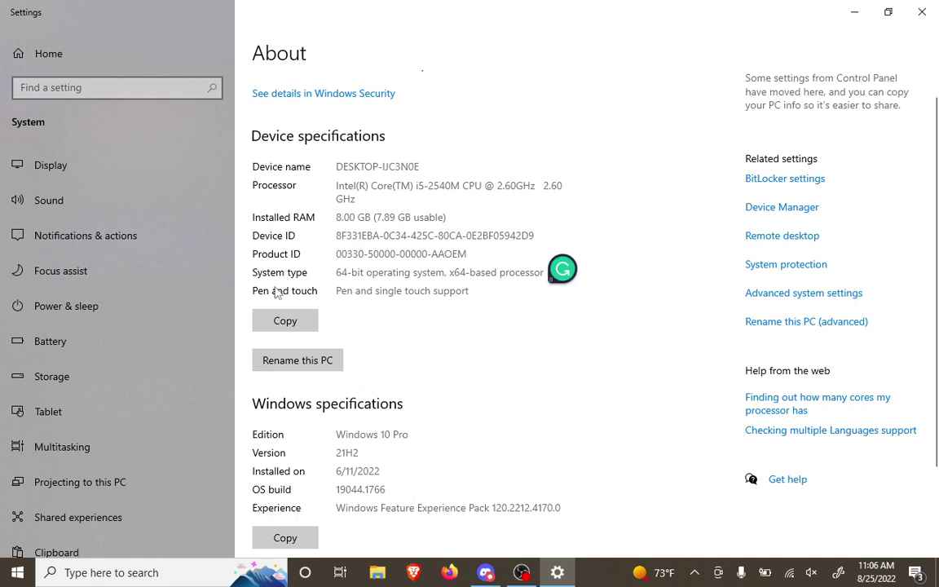
pyautogui.click(919, 11)
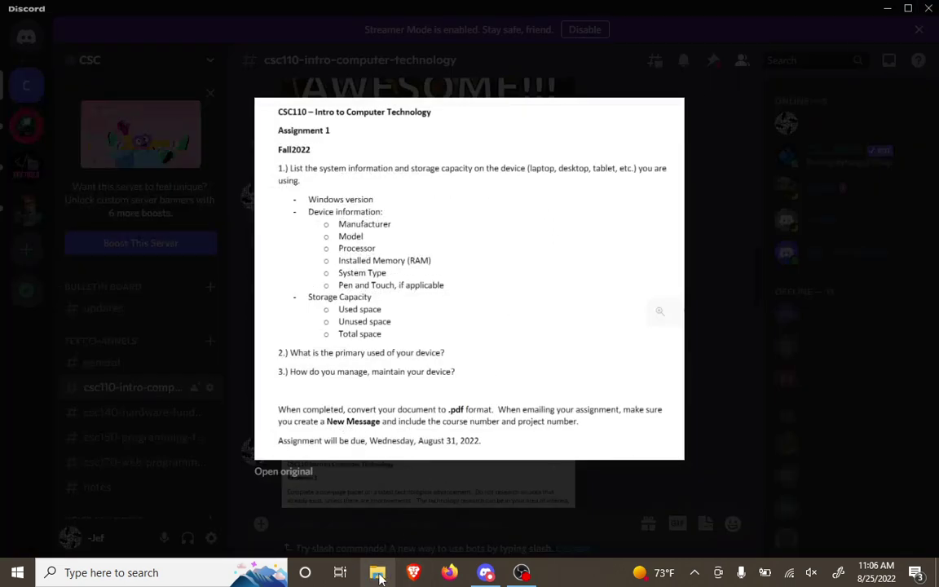
# Return to the desktop and open File Explorer
pyautogui.press('super+d')
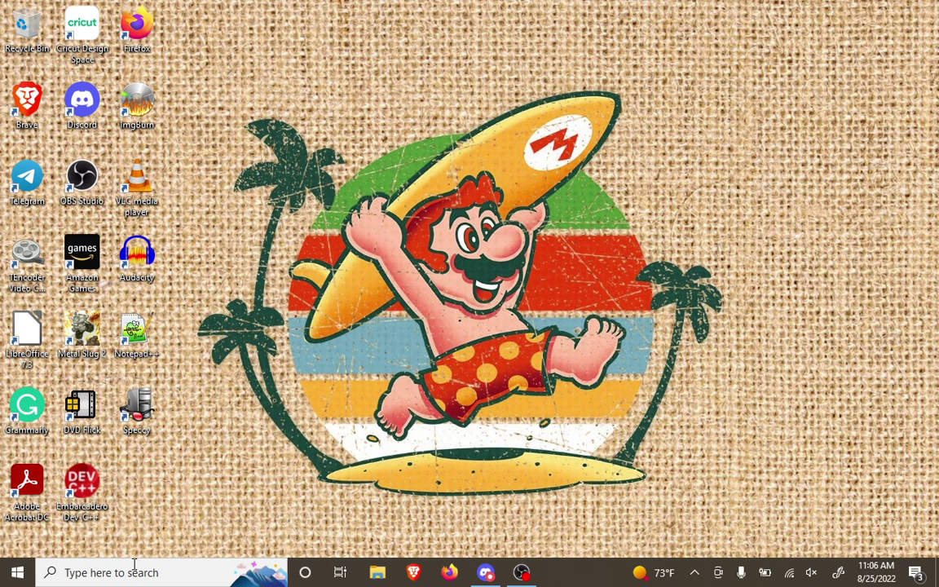
pyautogui.click(378, 573)
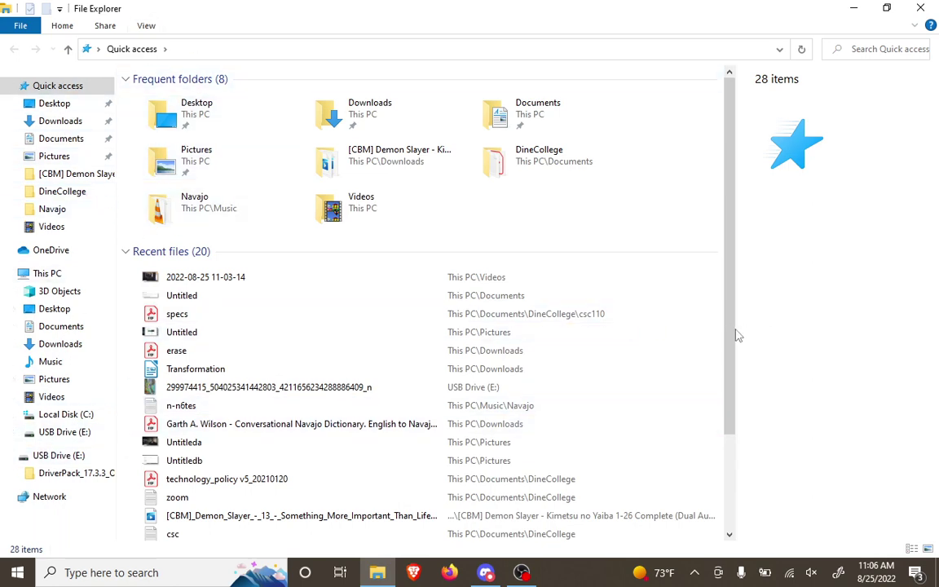
pyautogui.moveTo(734, 335); pyautogui.dragTo(728, 272)
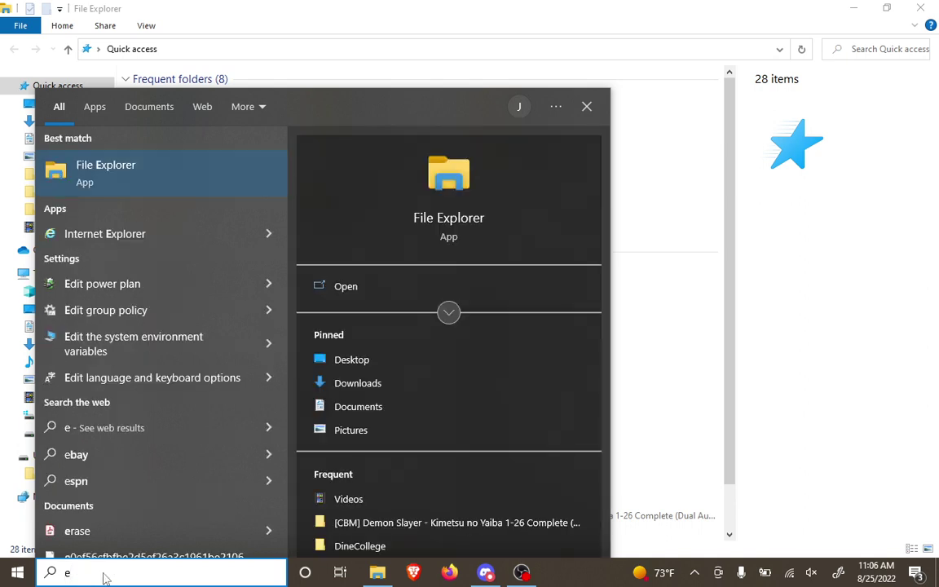
pyautogui.press('BackSpace')
pyautogui.click(103, 573)
pyautogui.click(17, 572)
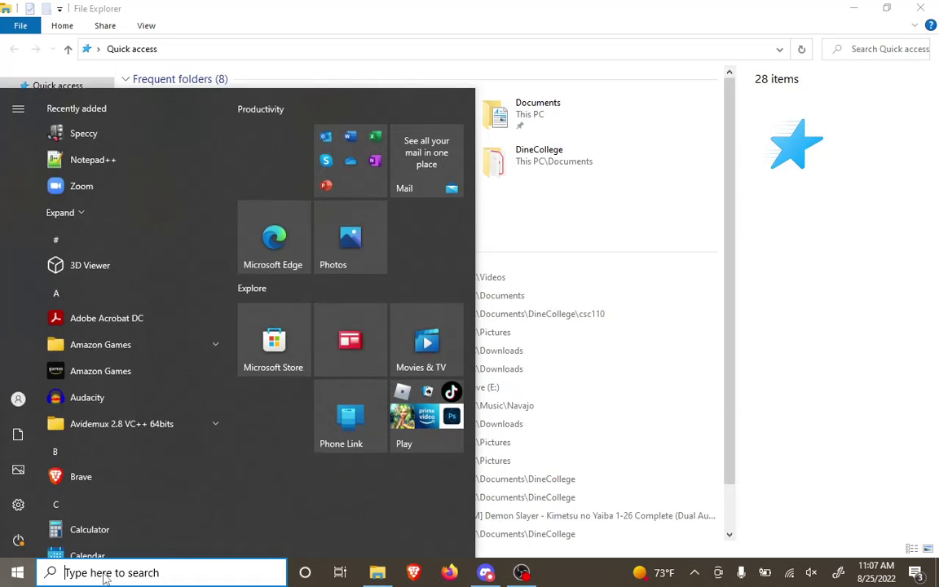
pyautogui.moveTo(230, 172); pyautogui.dragTo(227, 291)
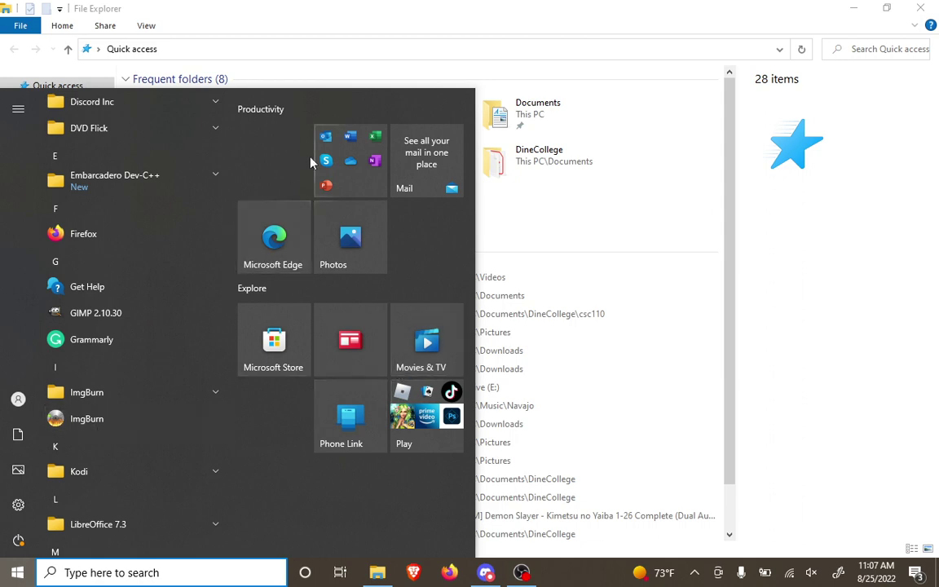
pyautogui.click(733, 270)
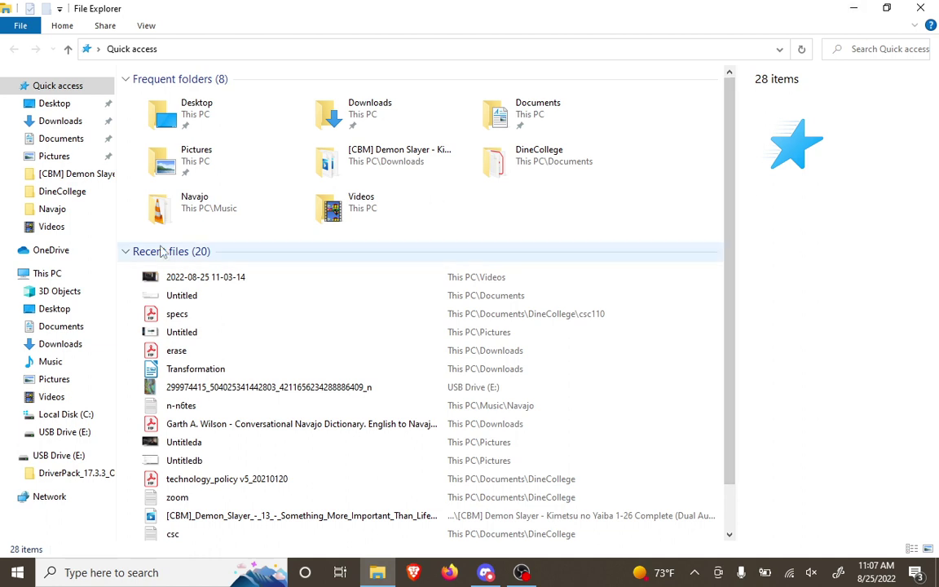
# Display the properties of Local Disk (C:) under This PC to examine its used space, free space and capacity
pyautogui.click(49, 274)
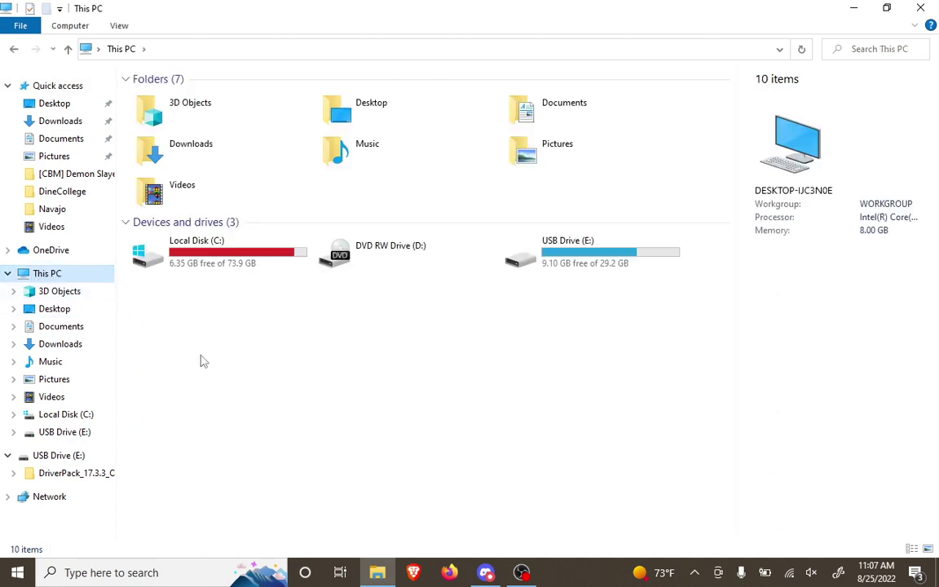
pyautogui.rightClick(153, 266)
pyautogui.click(289, 548)
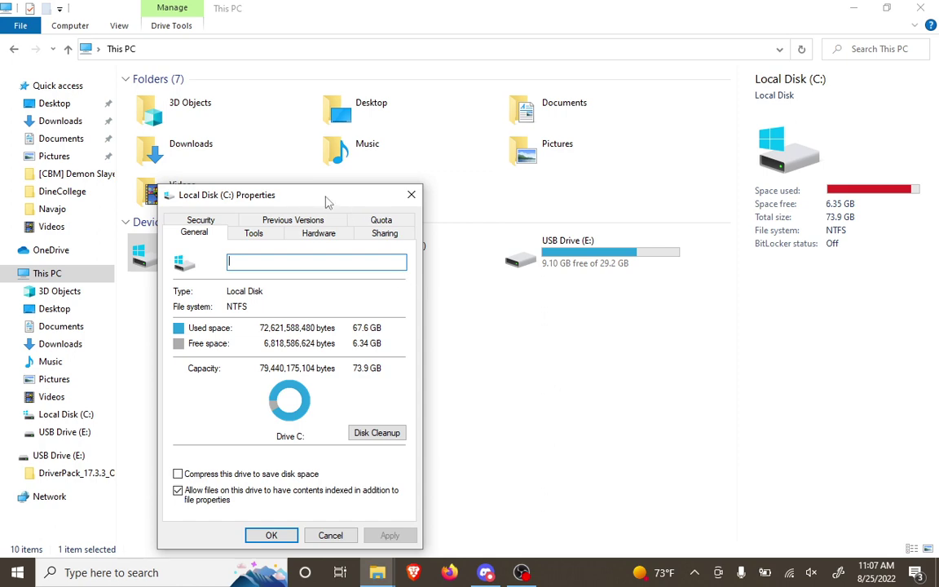
pyautogui.moveTo(326, 201); pyautogui.dragTo(520, 162)
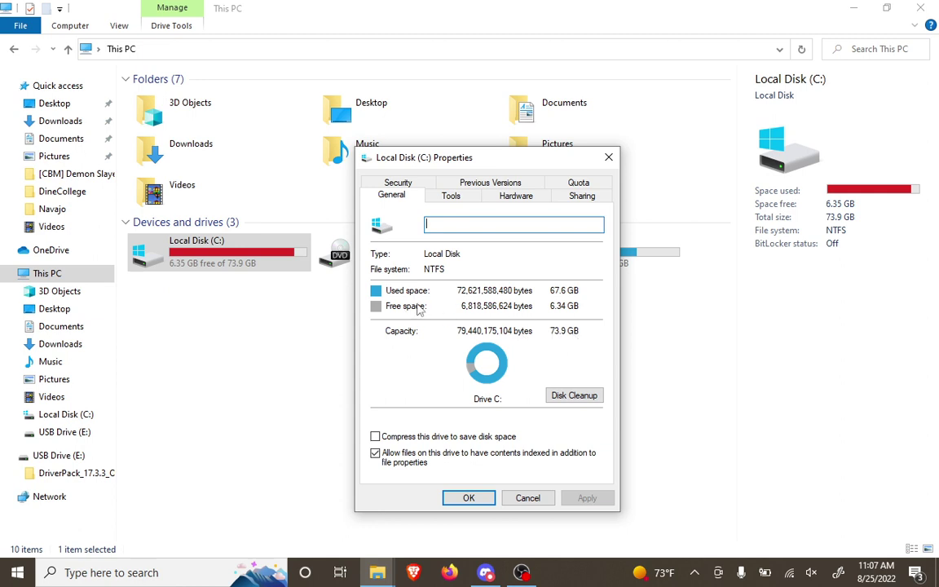
# Switch to Discord and review the Assignment 1 requirements, including the storage capacity items
pyautogui.click(486, 572)
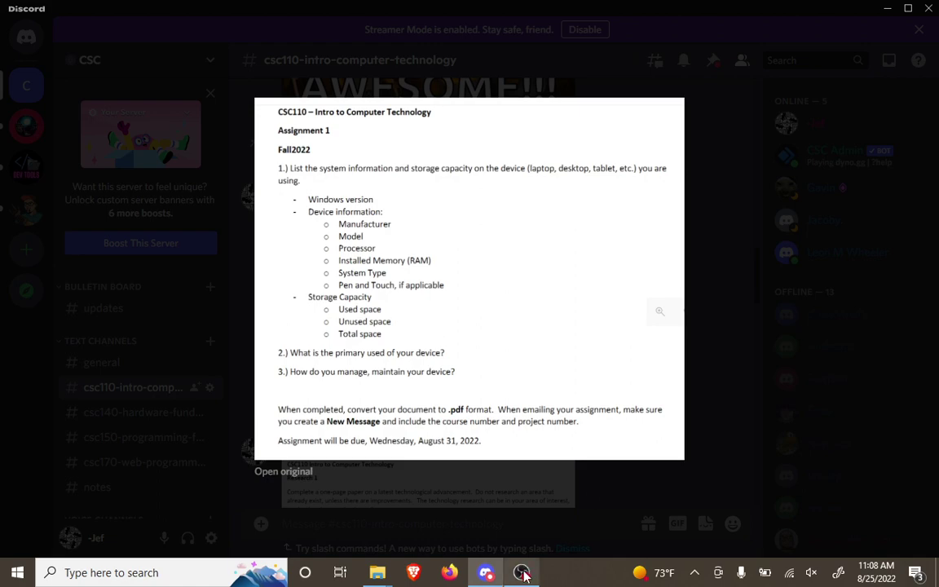
pyautogui.moveTo(523, 573)
pyautogui.click(552, 520)
pyautogui.click(551, 520)
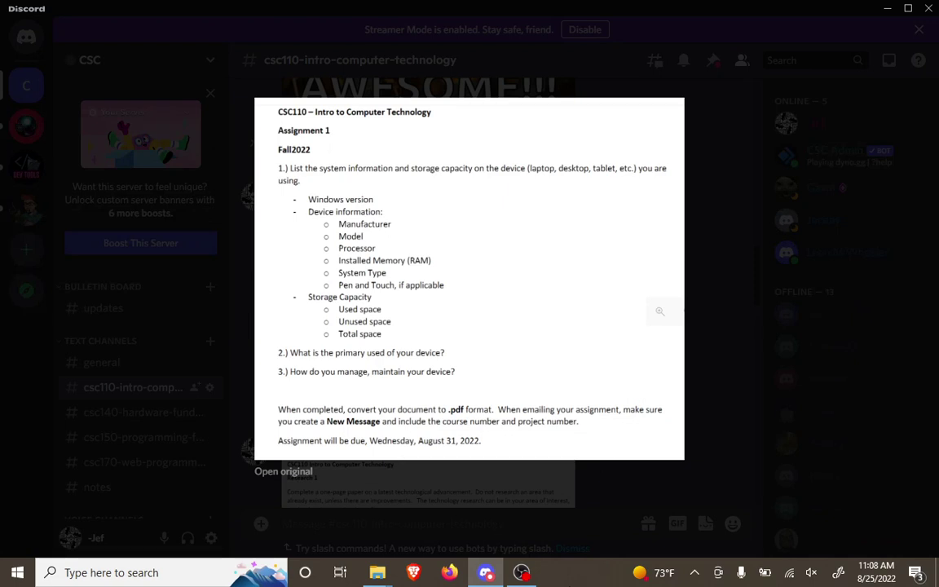